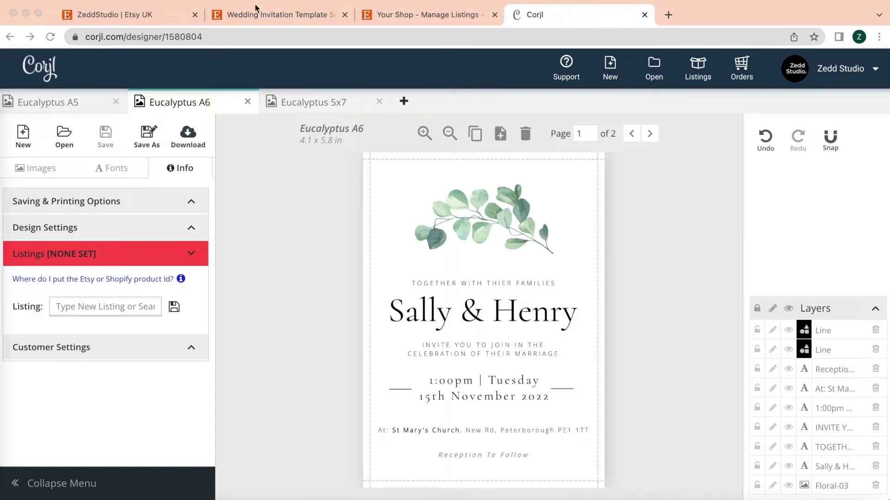
# Review the Eucalyptus A5 and Eucalyptus 5x7 designs in Corjl.
pyautogui.press('super+Tab')
pyautogui.click(85, 102)
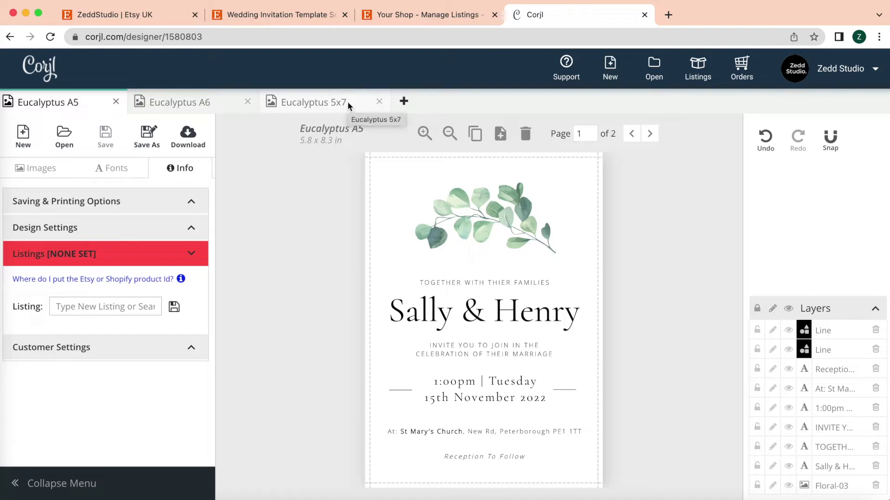
pyautogui.click(348, 102)
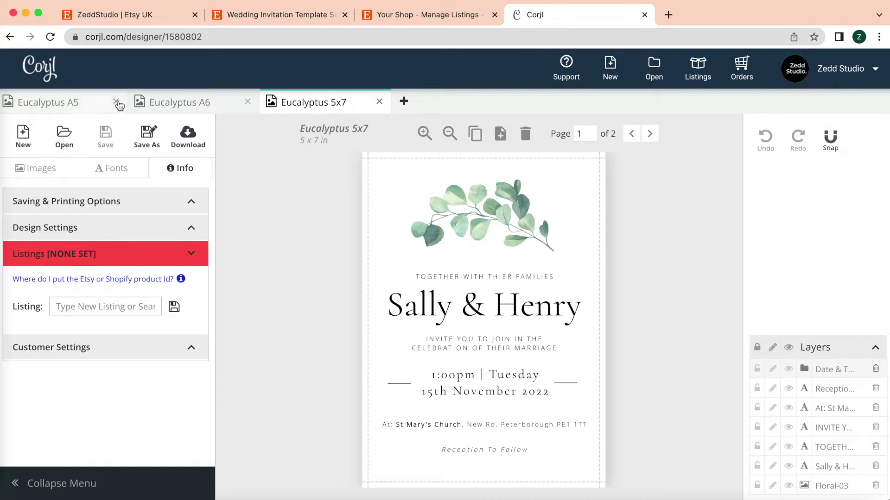
# Close the Eucalyptus A5 and A6 designs and bring up the listing mockups in Illustrator.
pyautogui.click(116, 102)
pyautogui.click(117, 103)
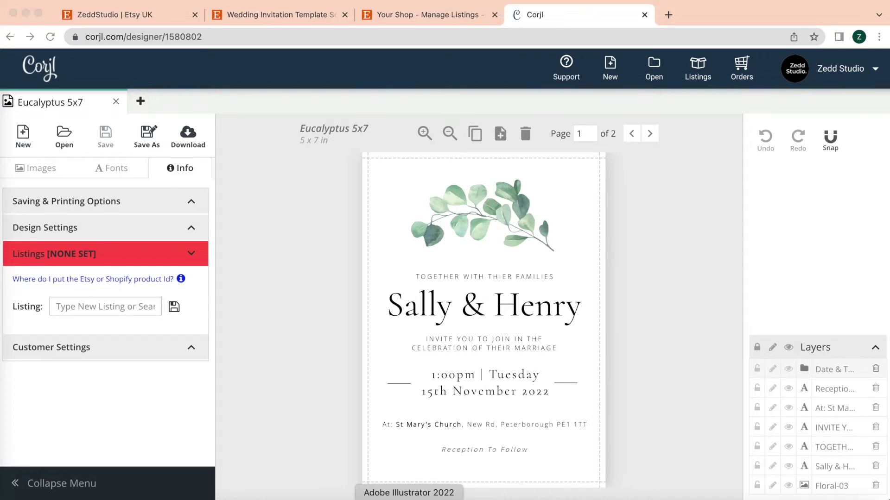
pyautogui.click(408, 498)
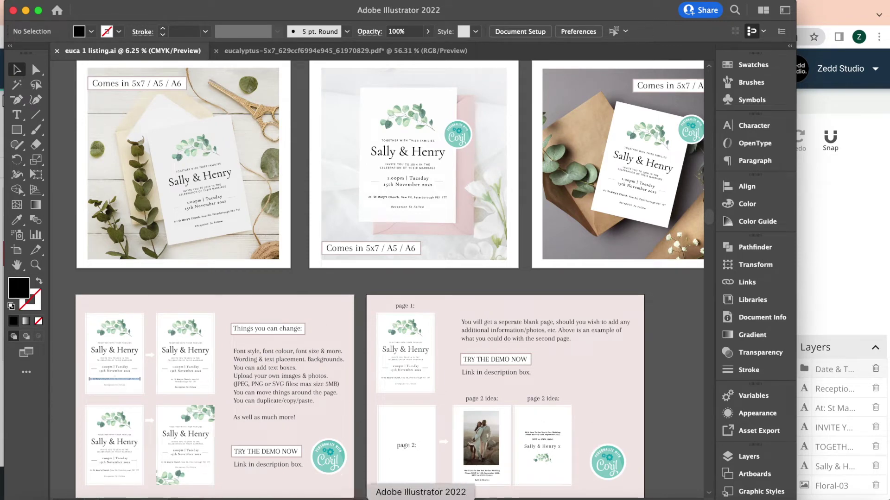
pyautogui.click(26, 10)
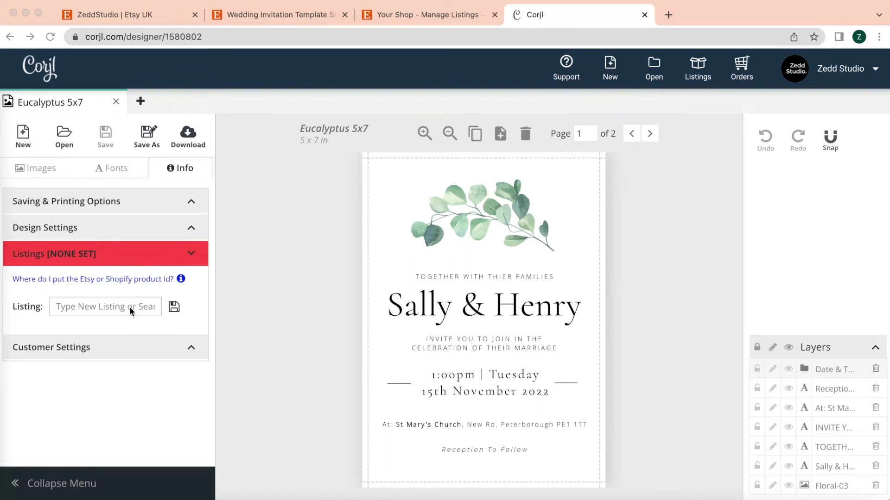
# Link the Eucalyptus 5x7 design to a new listing 'Euca 1' and open that listing's page.
pyautogui.click(117, 308)
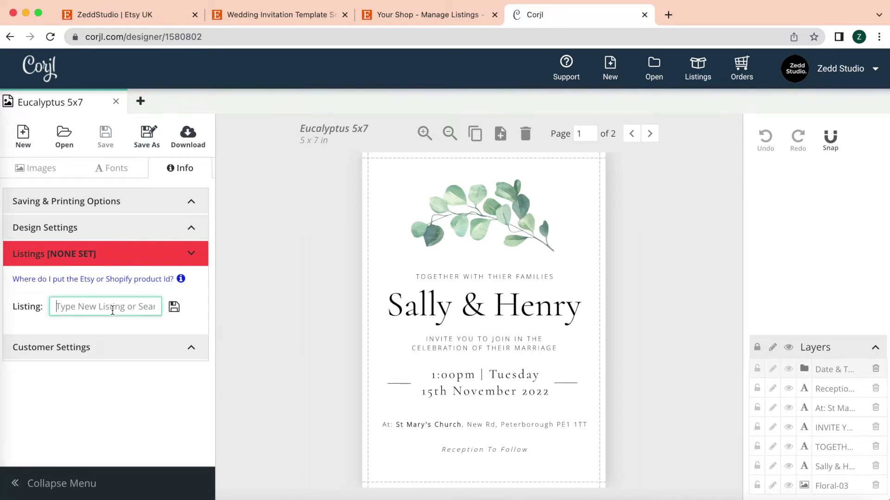
pyautogui.write('Eu')
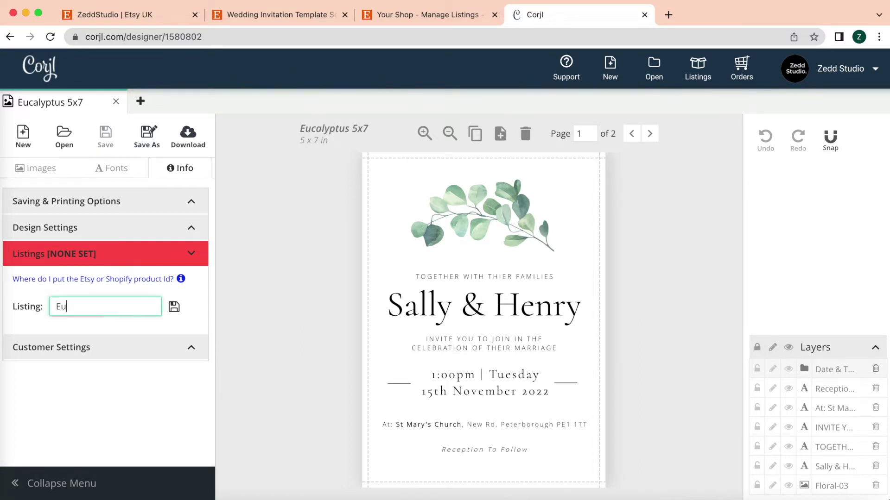
pyautogui.write('ca 1')
pyautogui.click(173, 308)
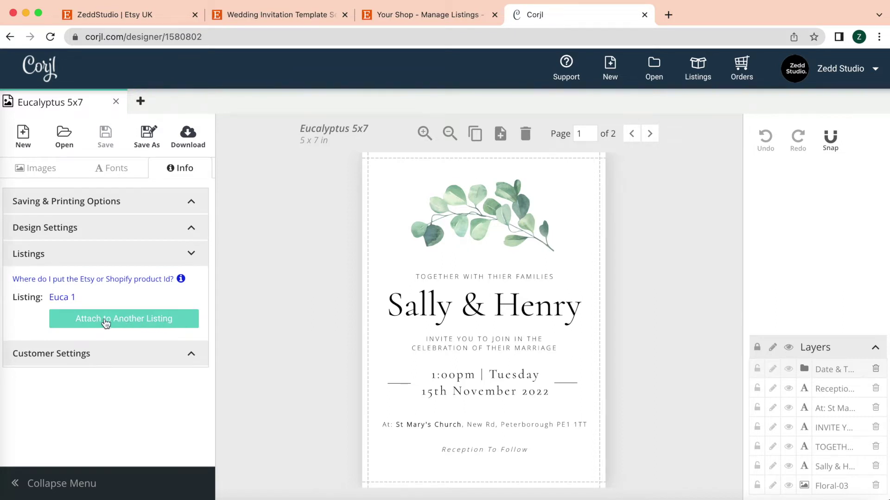
pyautogui.click(99, 318)
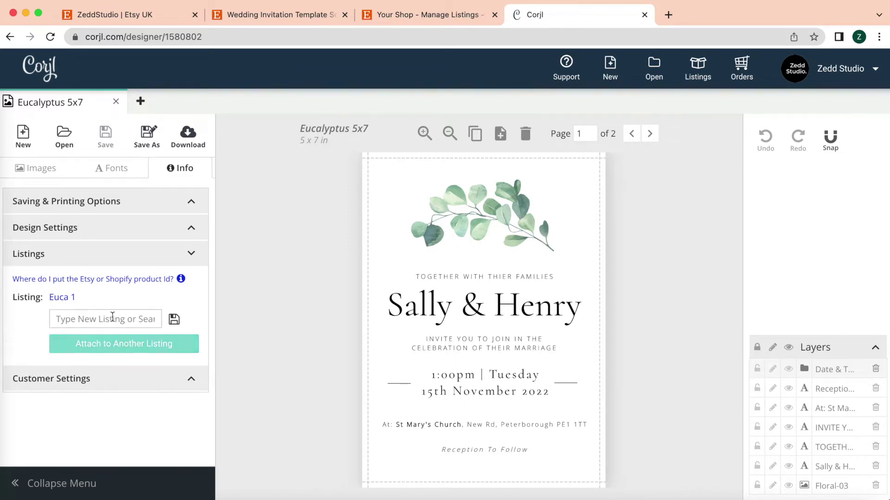
pyautogui.click(67, 300)
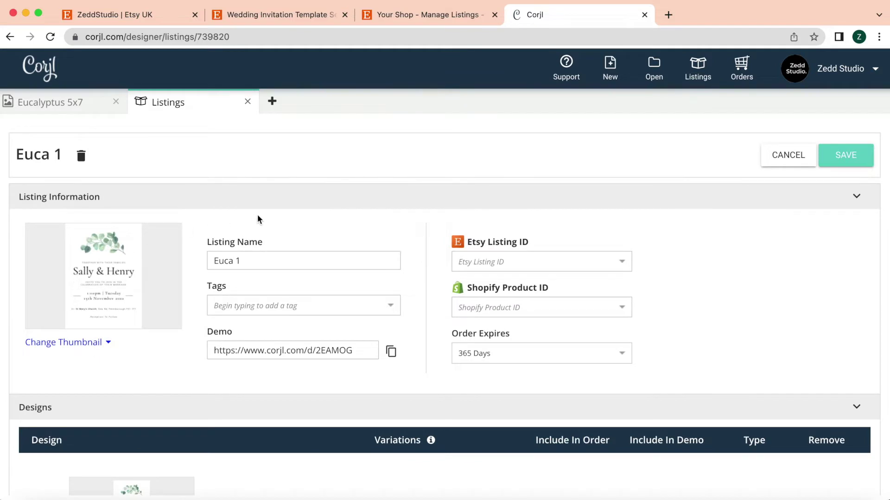
# Select the demo link text on the Euca 1 listing page.
pyautogui.scroll(-2, 423, 342)
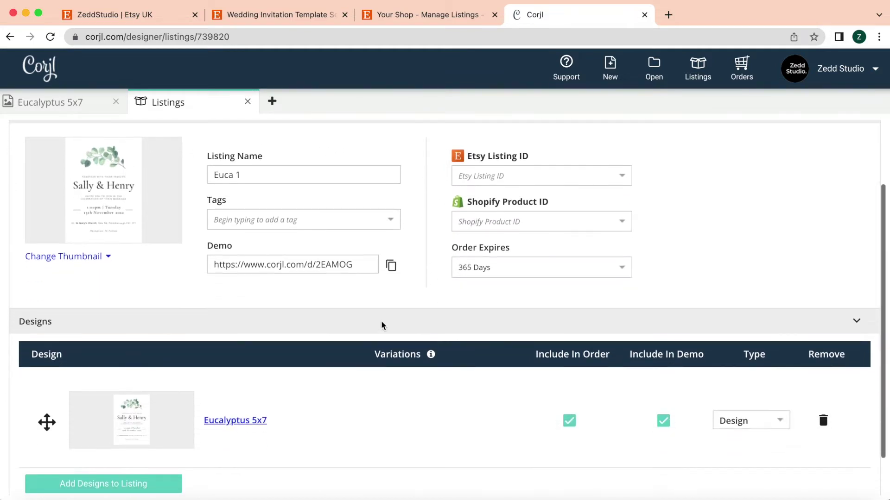
pyautogui.moveTo(355, 265); pyautogui.dragTo(218, 267)
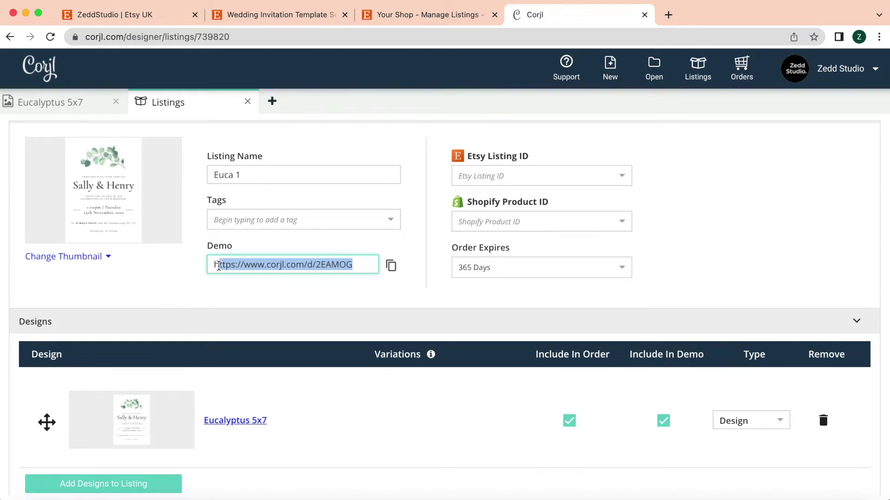
pyautogui.moveTo(222, 266); pyautogui.dragTo(230, 267)
# Tag Euca 1 with 'Wedding invitation' and 'instant download'.
pyautogui.click(324, 217)
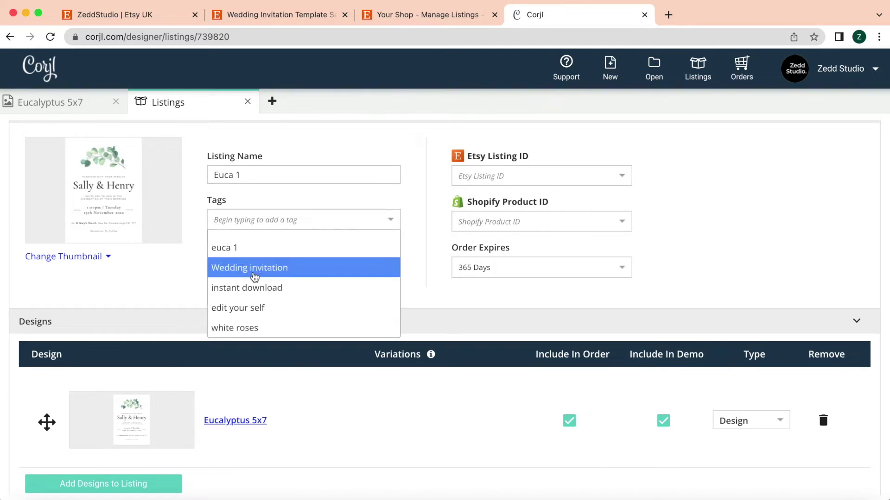
pyautogui.click(255, 268)
pyautogui.click(304, 222)
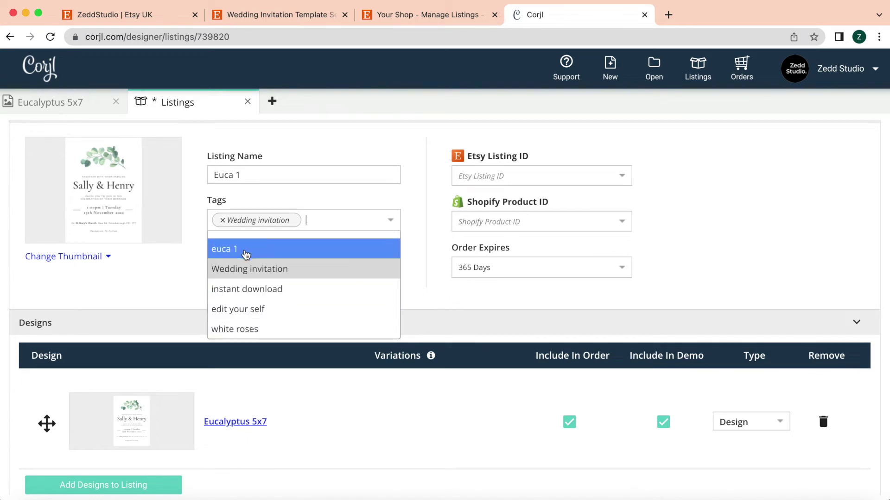
pyautogui.click(282, 283)
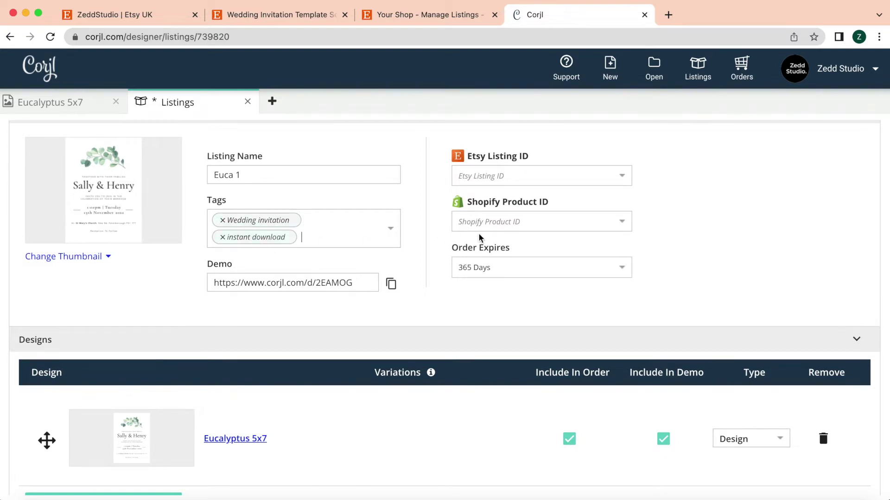
pyautogui.scroll(-3, 479, 238)
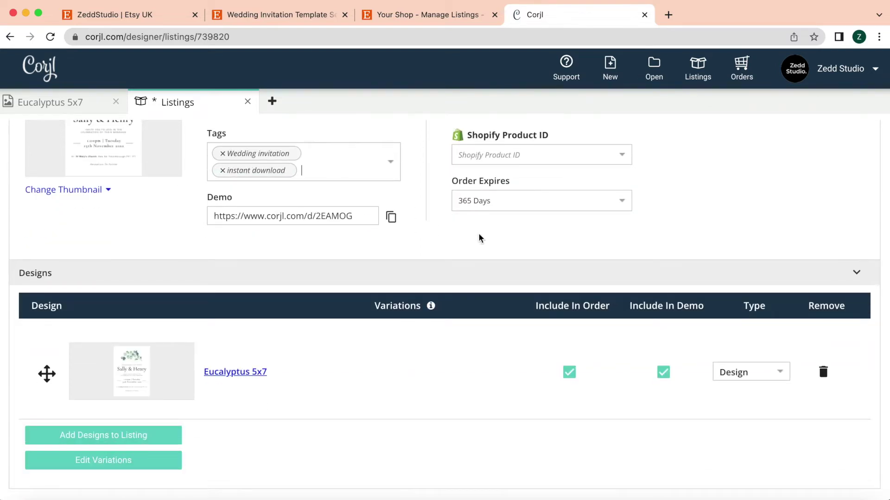
pyautogui.scroll(7, 480, 237)
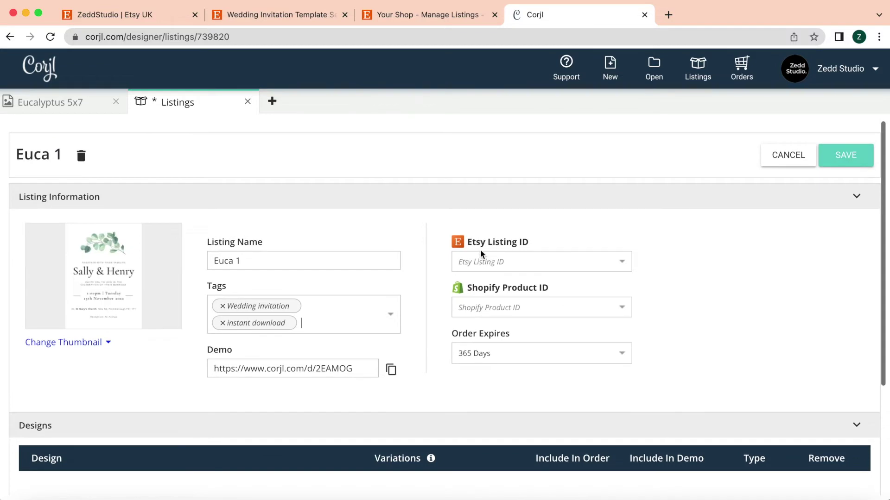
pyautogui.click(470, 259)
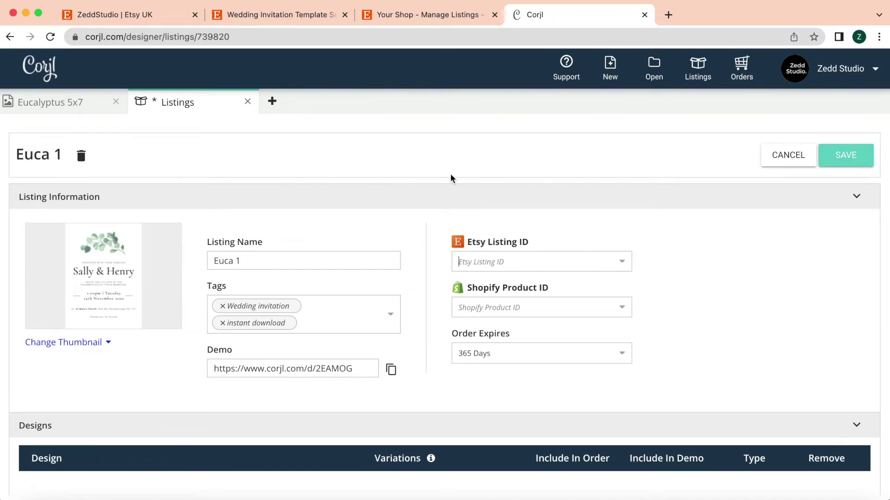
# Check the existing wedding invitation listing in Etsy, then start a new listing.
pyautogui.click(378, 18)
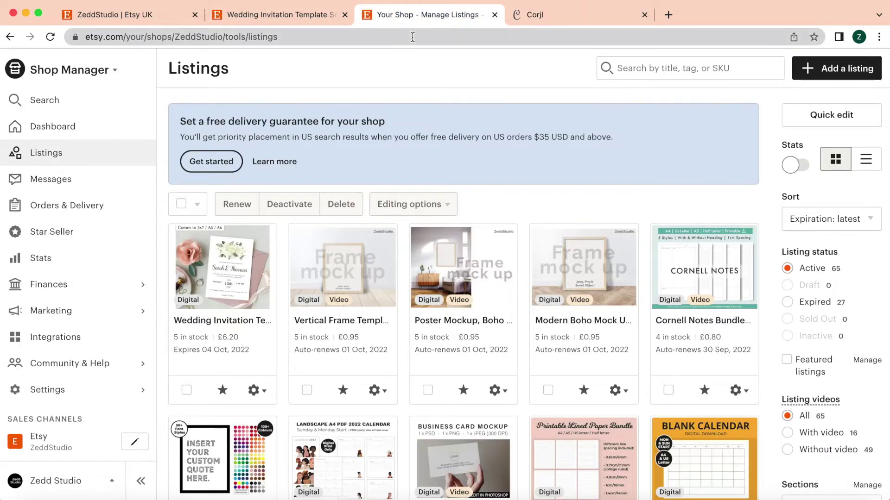
pyautogui.click(271, 20)
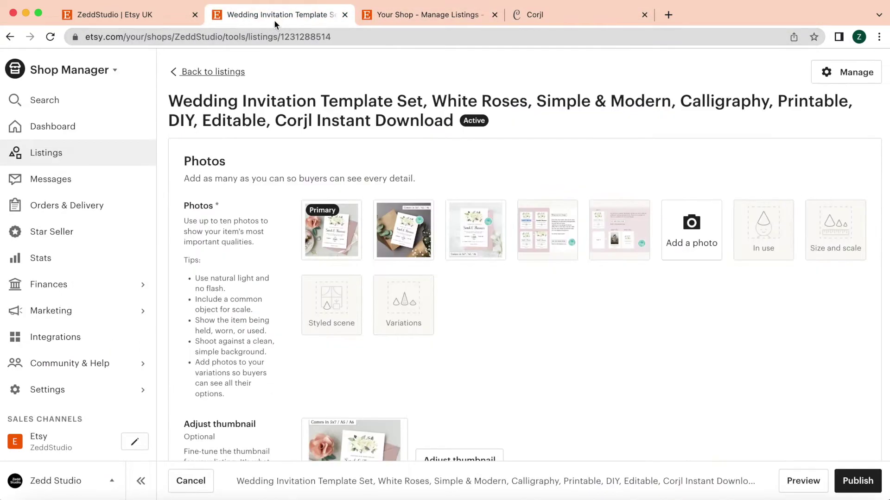
pyautogui.click(390, 21)
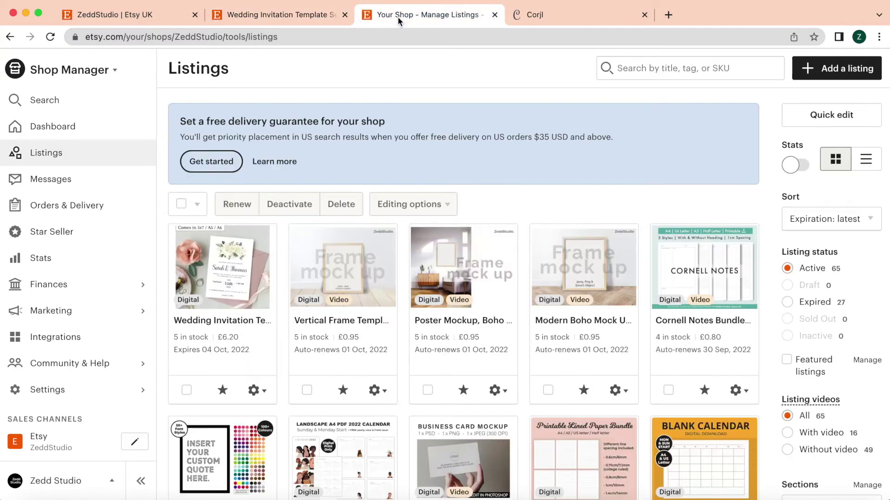
pyautogui.click(837, 72)
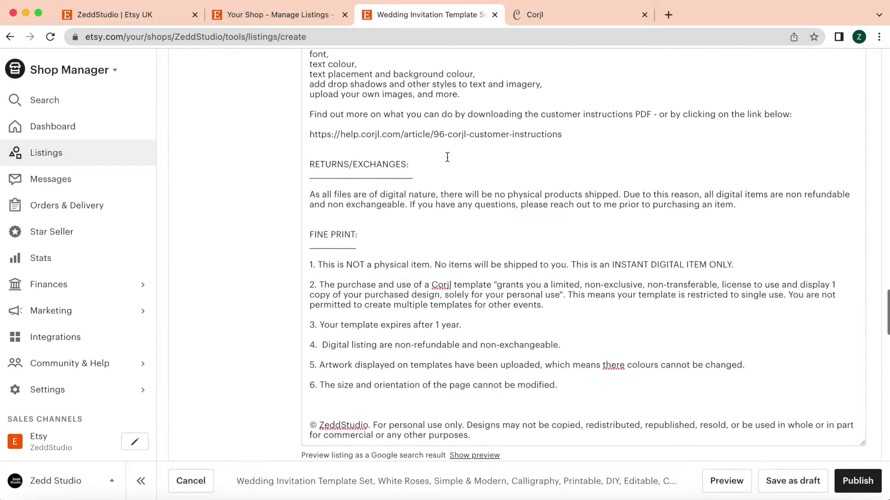
# Set the new listing to Manual renewal and Digital type.
pyautogui.scroll(15, 447, 157)
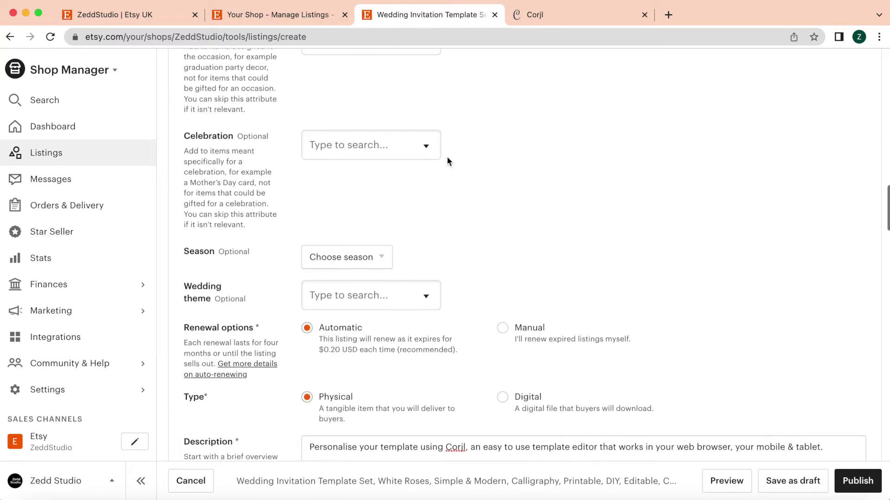
pyautogui.click(508, 328)
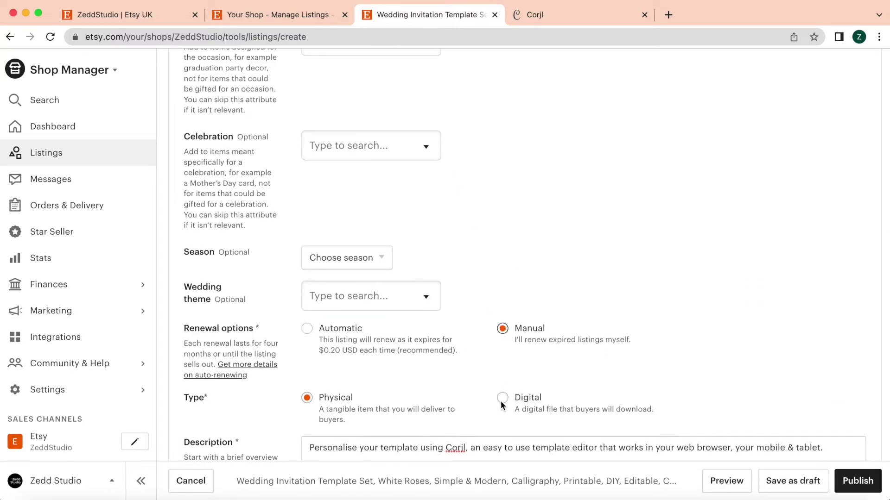
pyautogui.click(500, 401)
pyautogui.scroll(-20, 471, 366)
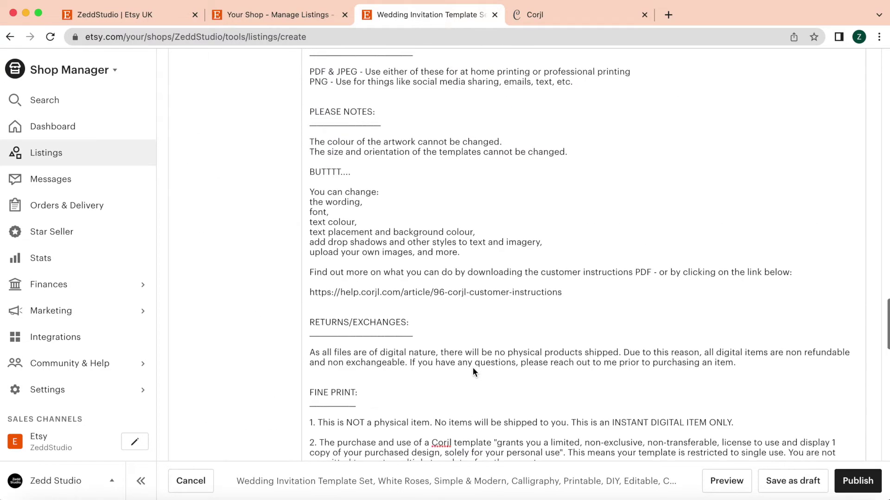
pyautogui.scroll(-10, 473, 371)
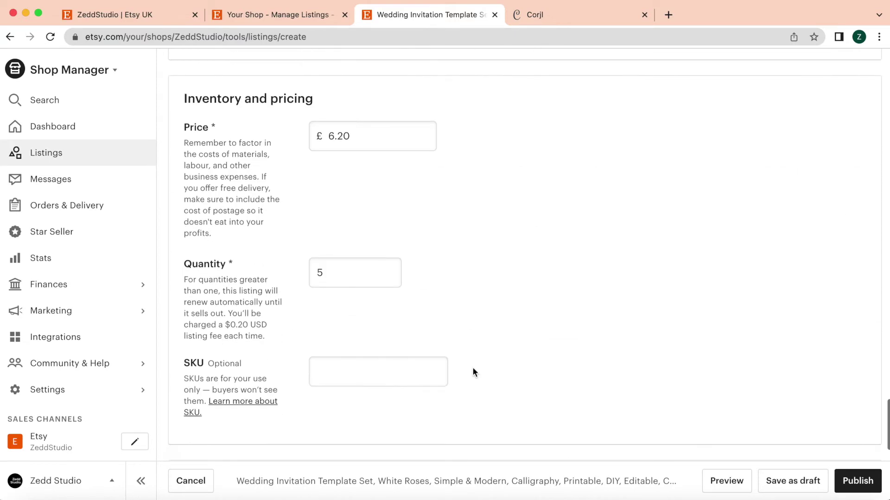
pyautogui.click(347, 329)
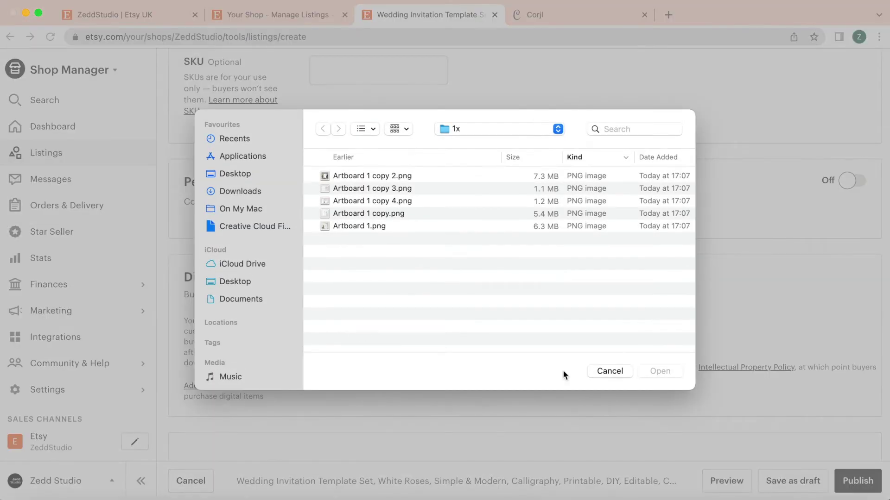
# Upload Corjl Customer Instructions.pdf from the weddings folder as the listing's digital file.
pyautogui.click(625, 371)
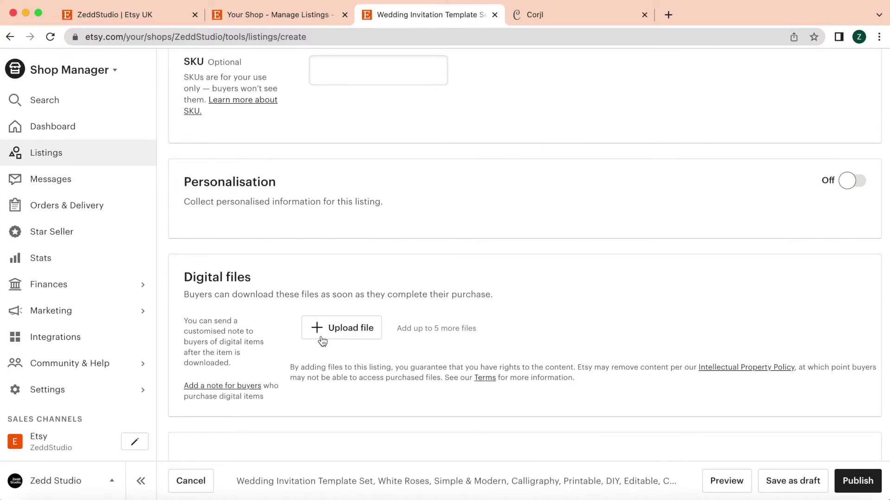
pyautogui.click(342, 330)
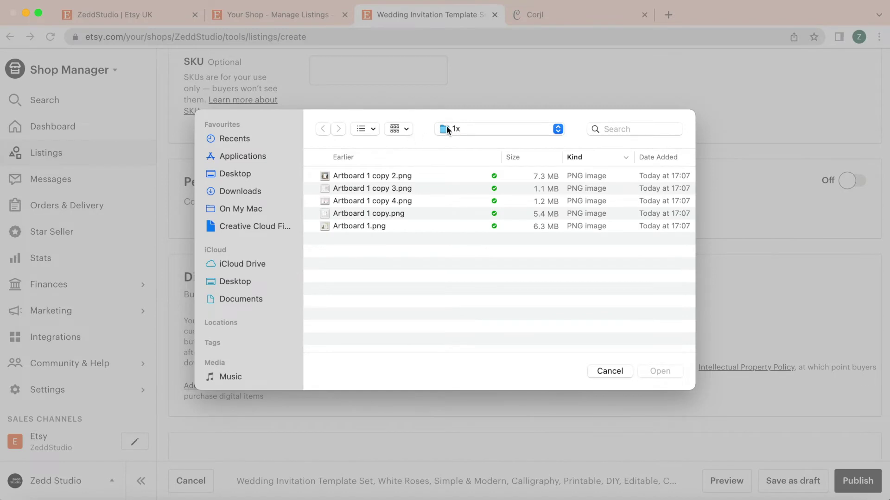
pyautogui.click(447, 129)
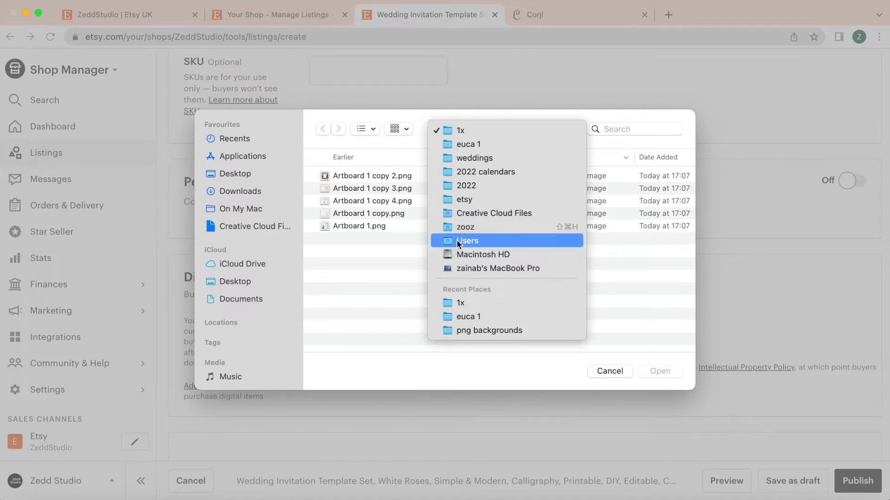
pyautogui.click(479, 159)
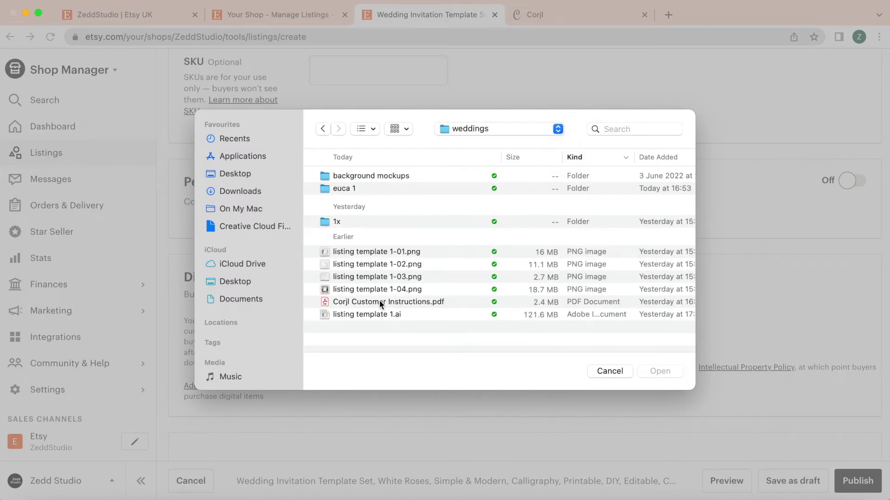
pyautogui.click(379, 302)
pyautogui.press('Return')
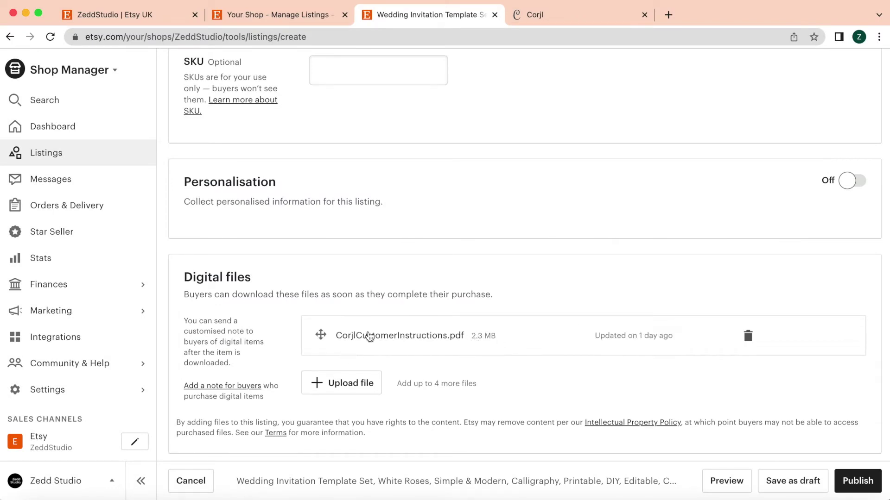
pyautogui.scroll(-3, 421, 306)
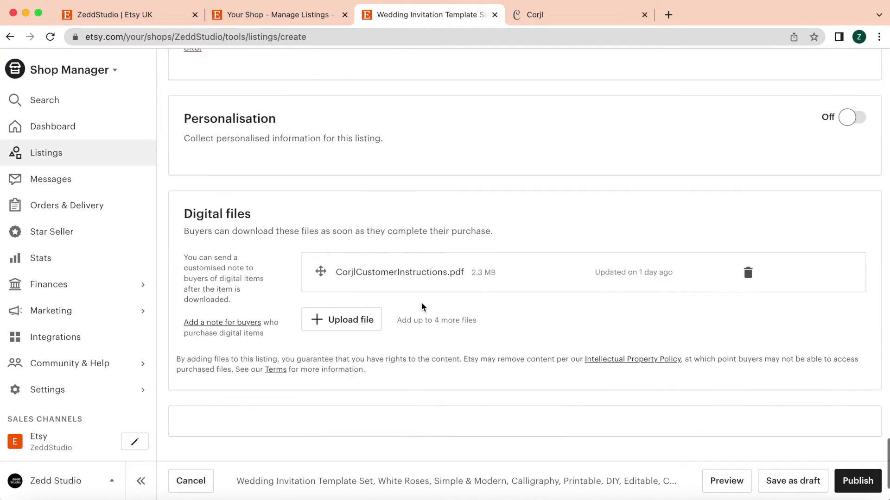
pyautogui.scroll(12, 422, 305)
pyautogui.scroll(-10, 421, 302)
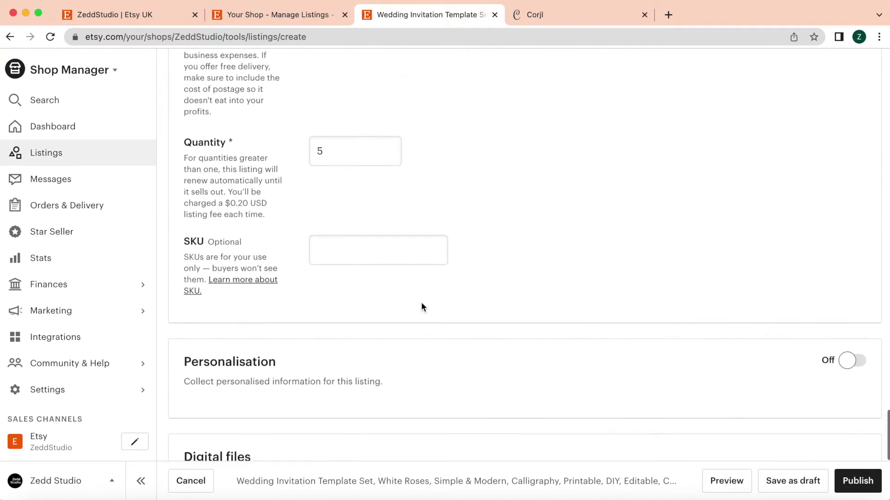
pyautogui.scroll(5, 421, 302)
pyautogui.scroll(4, 420, 302)
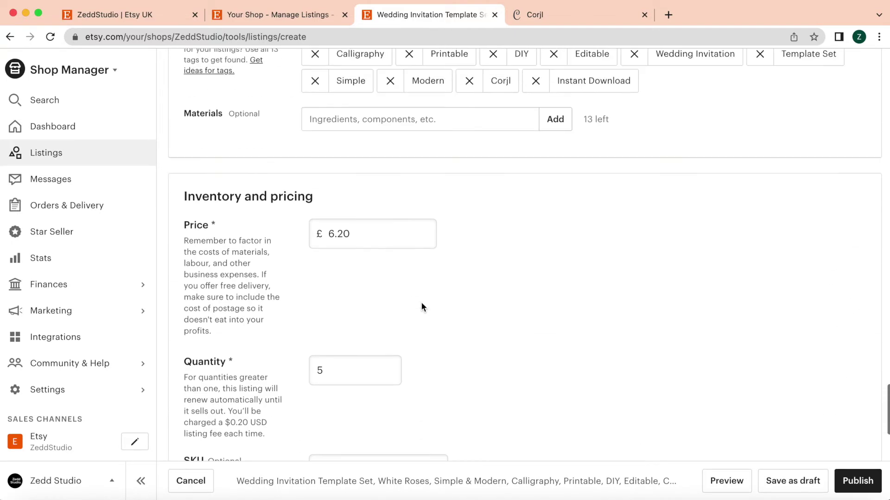
pyautogui.scroll(3, 375, 216)
pyautogui.scroll(2, 376, 215)
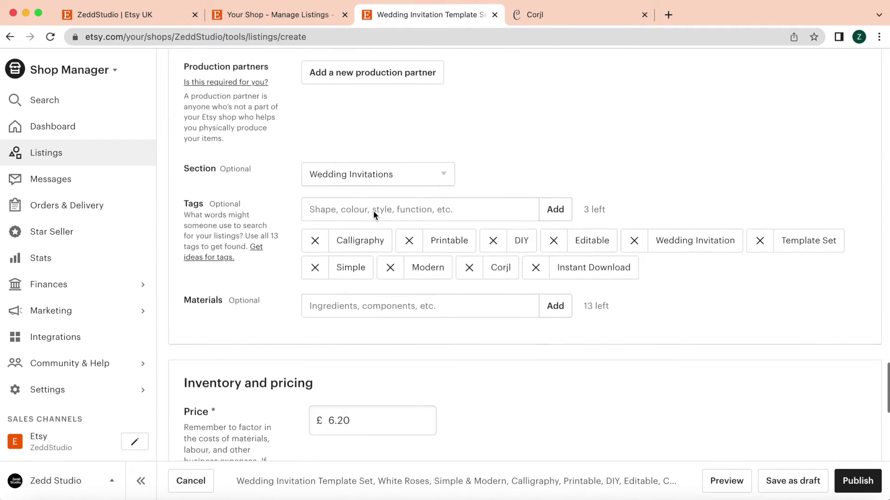
pyautogui.scroll(8, 491, 282)
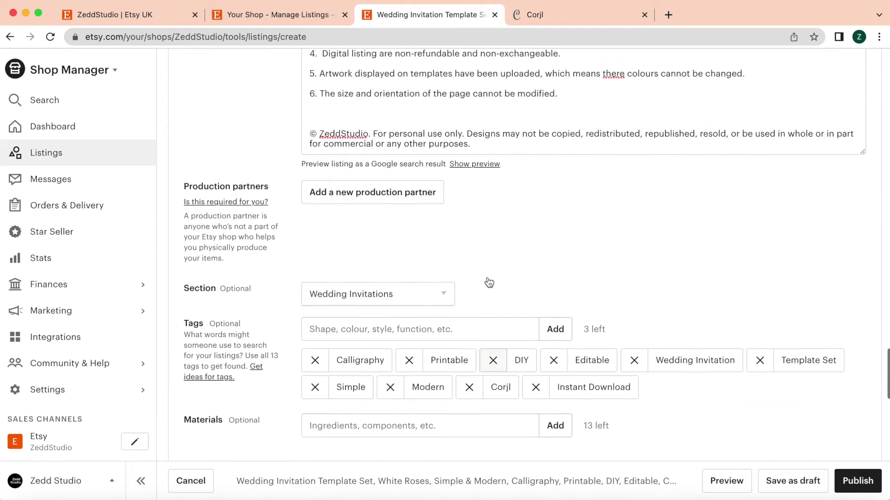
pyautogui.scroll(14, 487, 277)
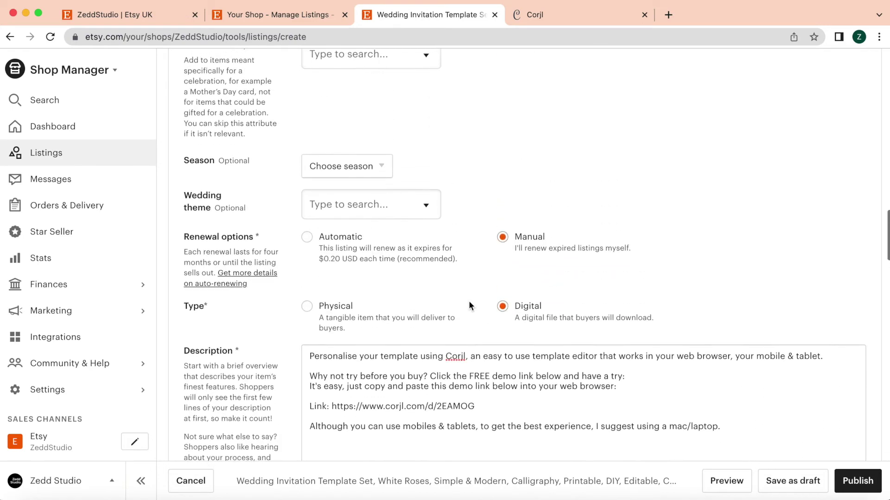
pyautogui.scroll(10, 468, 302)
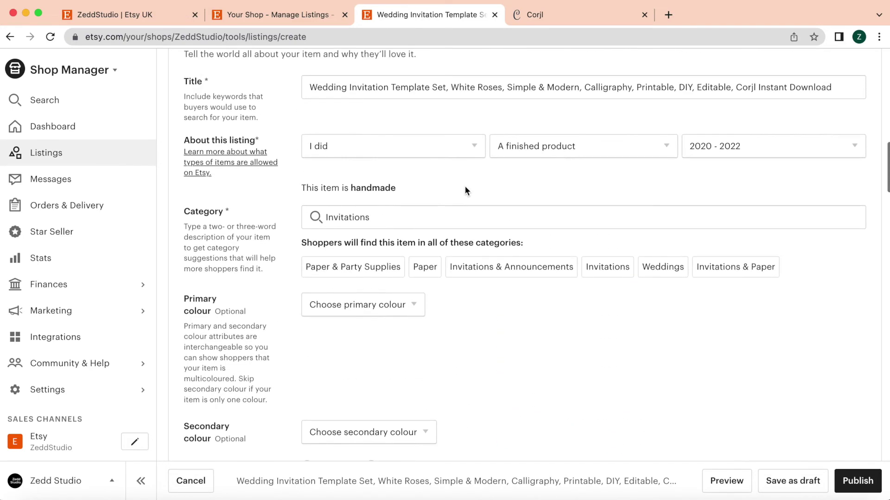
pyautogui.scroll(3, 465, 190)
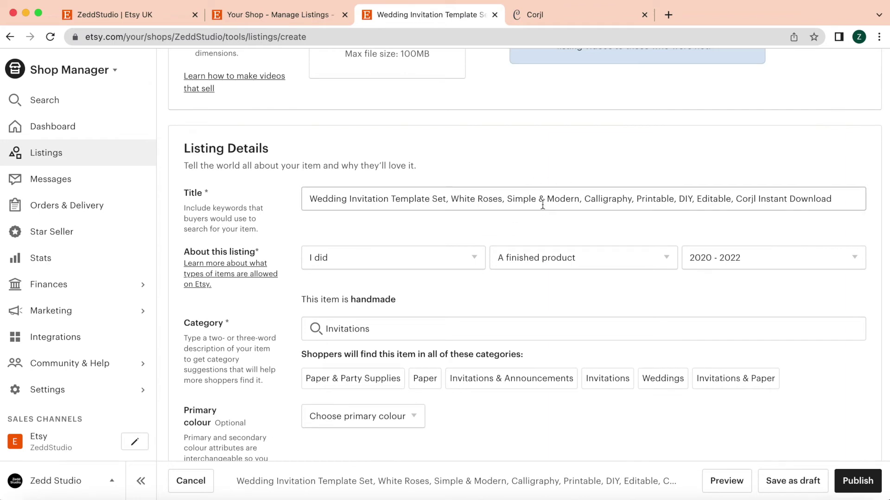
pyautogui.scroll(10, 542, 204)
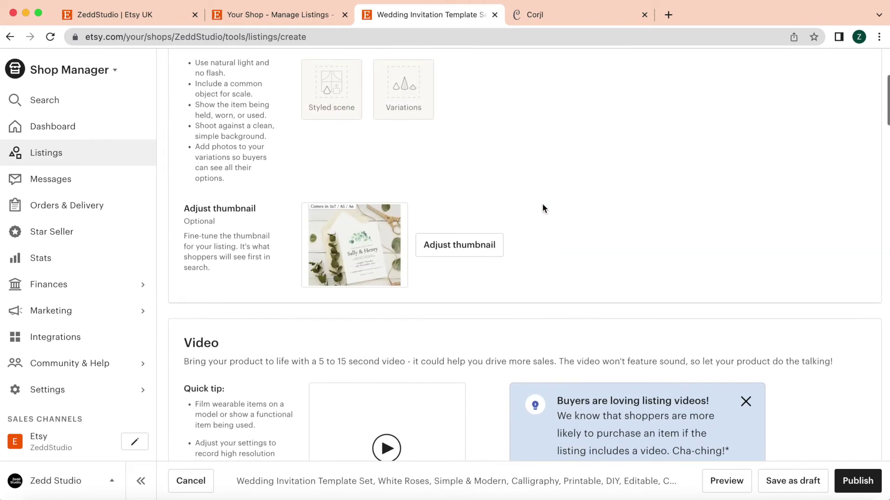
pyautogui.scroll(5, 436, 192)
pyautogui.moveTo(422, 200)
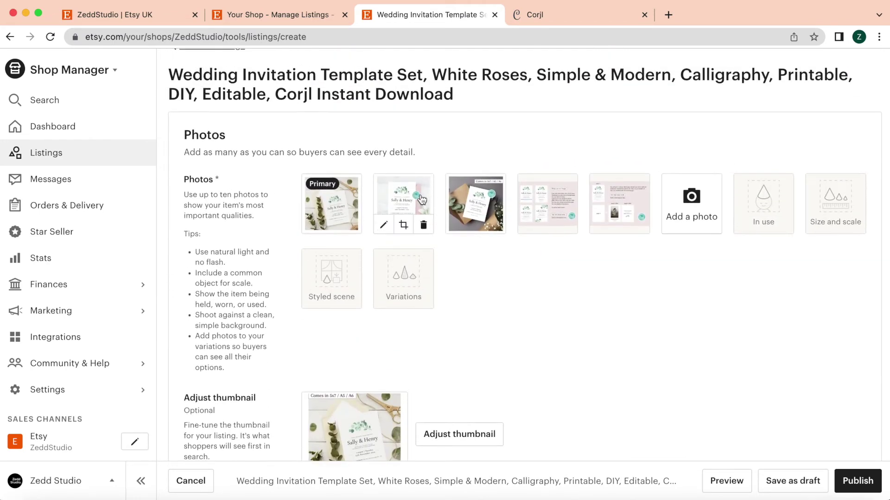
pyautogui.moveTo(599, 225)
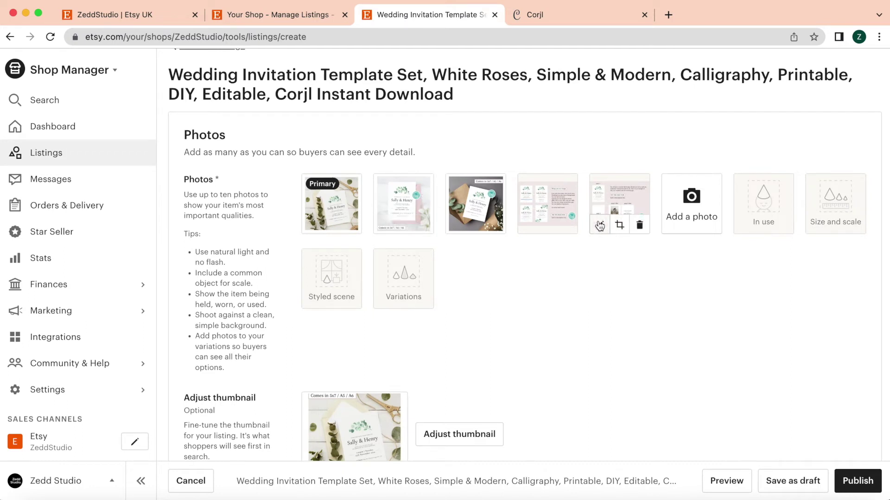
pyautogui.scroll(-2, 599, 225)
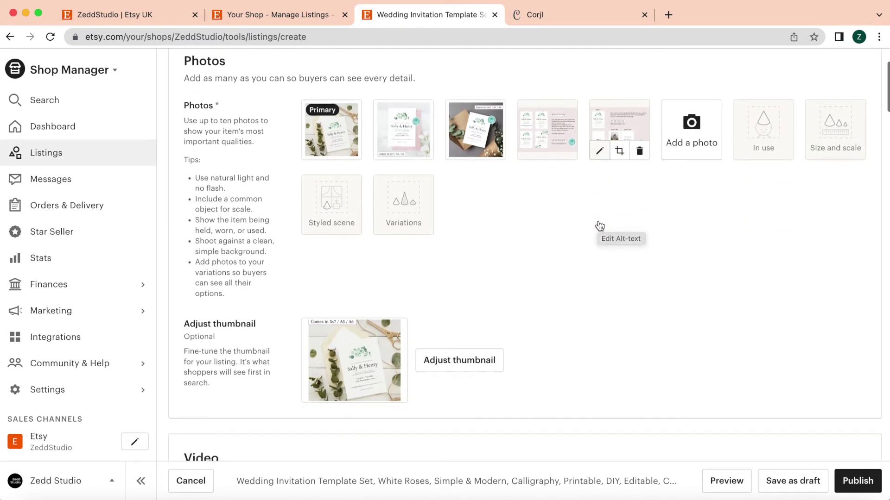
# Publish the wedding invitation listing and open its live page.
pyautogui.click(857, 484)
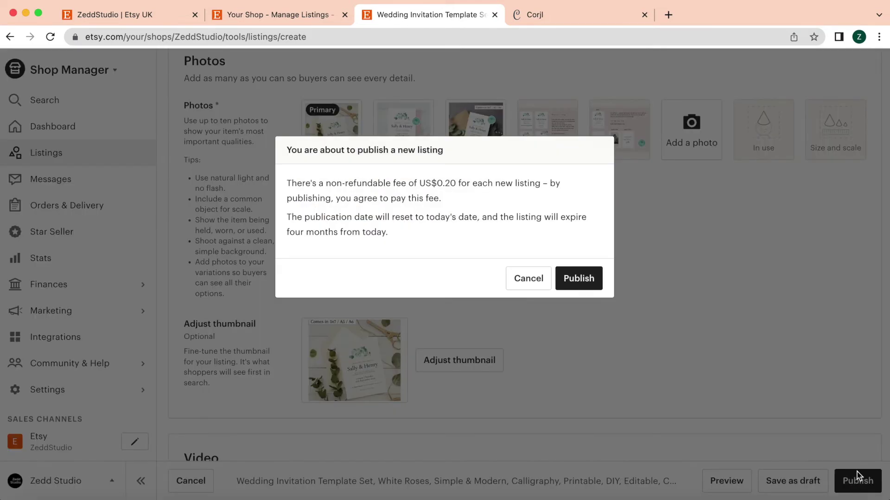
pyautogui.click(579, 278)
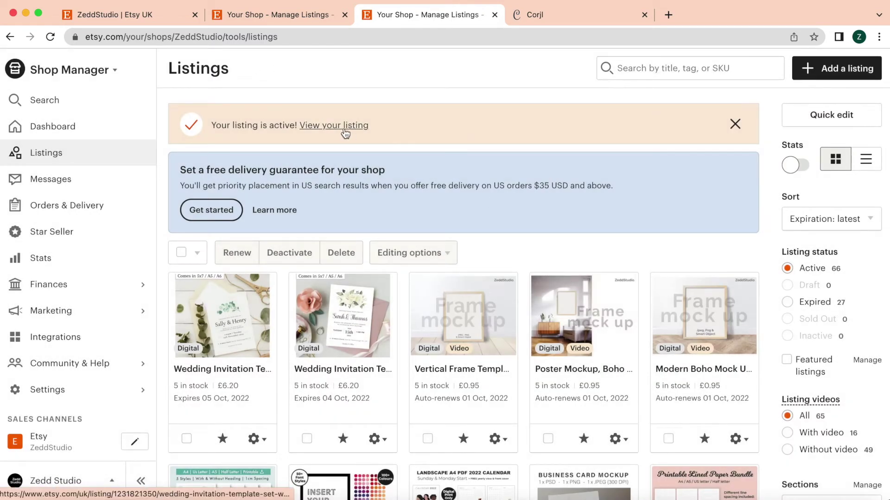
pyautogui.click(236, 324)
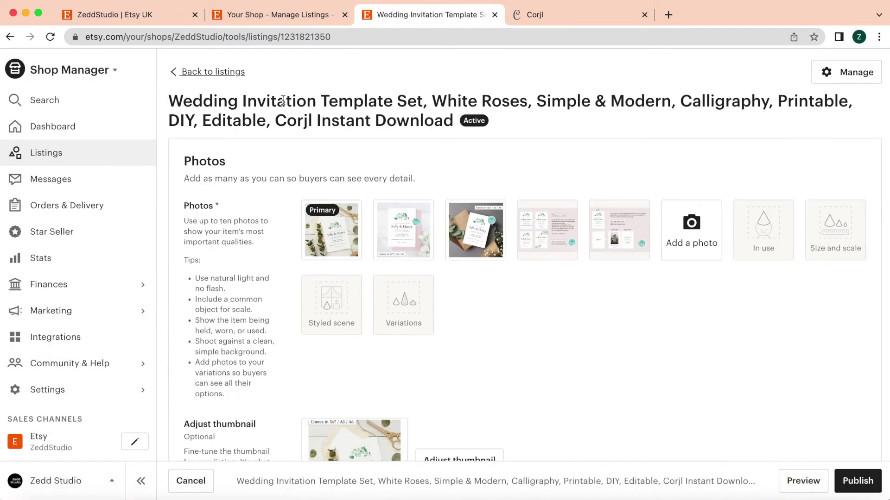
pyautogui.moveTo(331, 37); pyautogui.dragTo(281, 41)
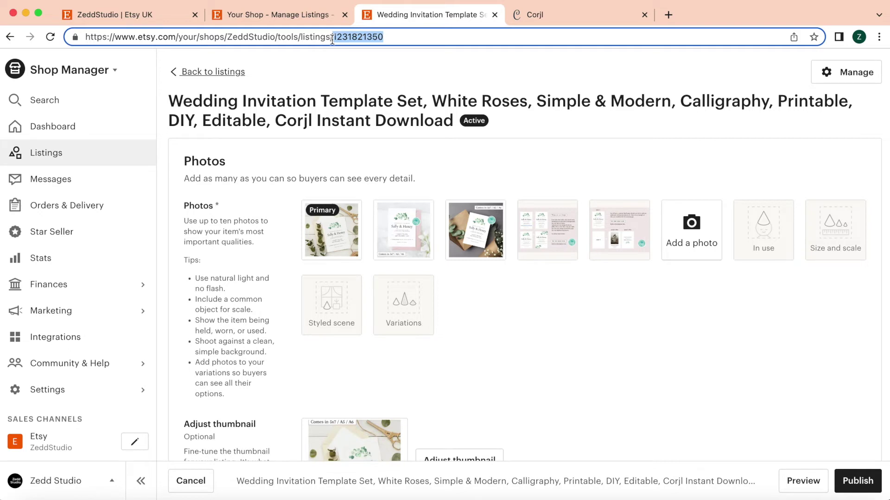
pyautogui.rightClick(358, 39)
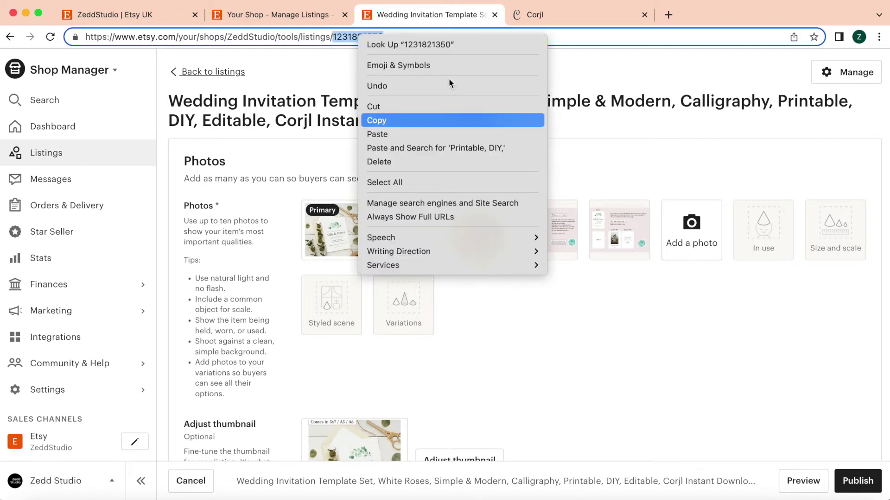
pyautogui.click(403, 121)
pyautogui.click(542, 18)
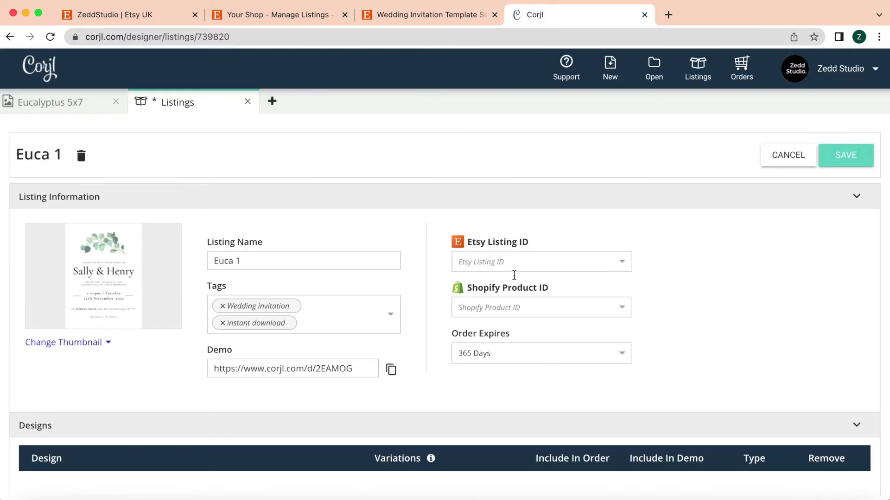
pyautogui.click(483, 264)
pyautogui.rightClick(517, 261)
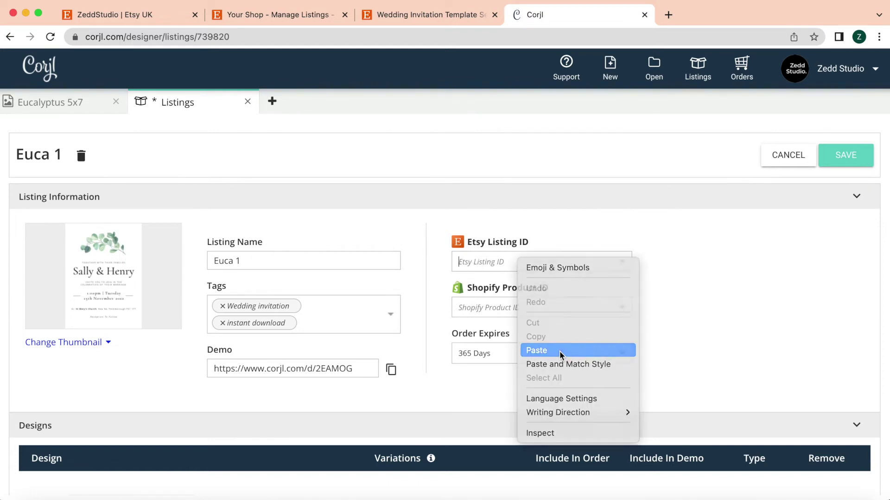
pyautogui.click(560, 350)
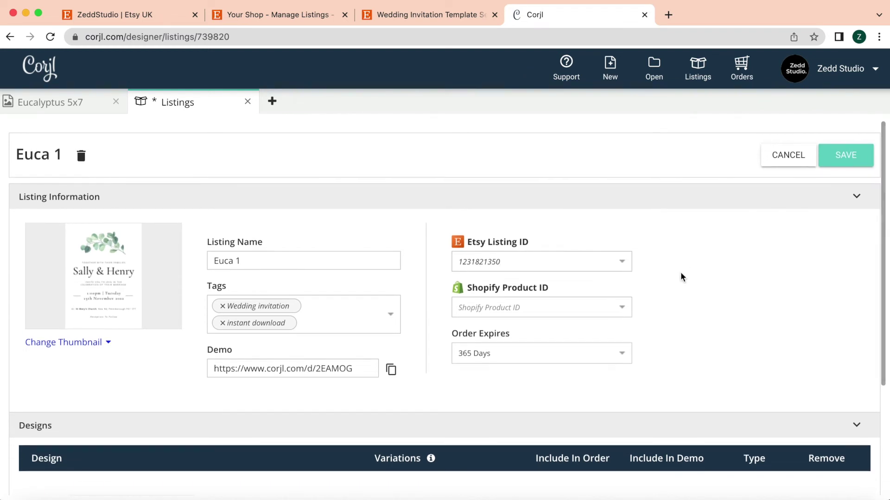
pyautogui.click(845, 162)
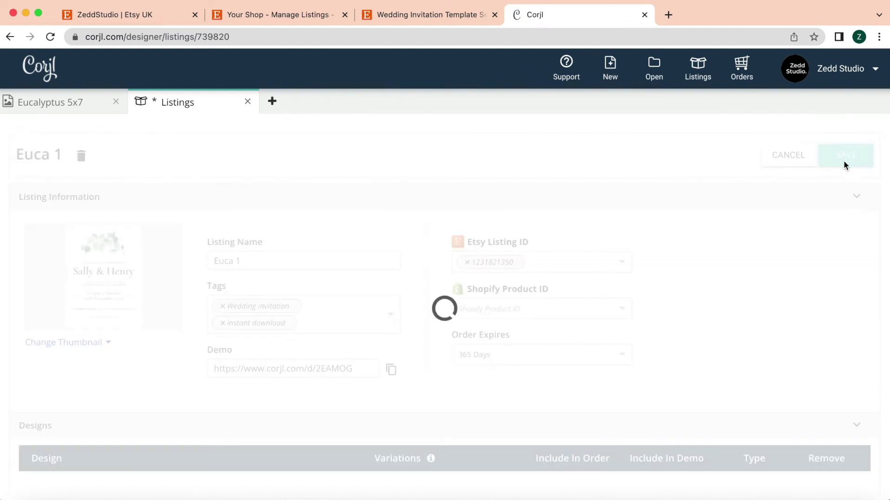
pyautogui.scroll(-3, 674, 223)
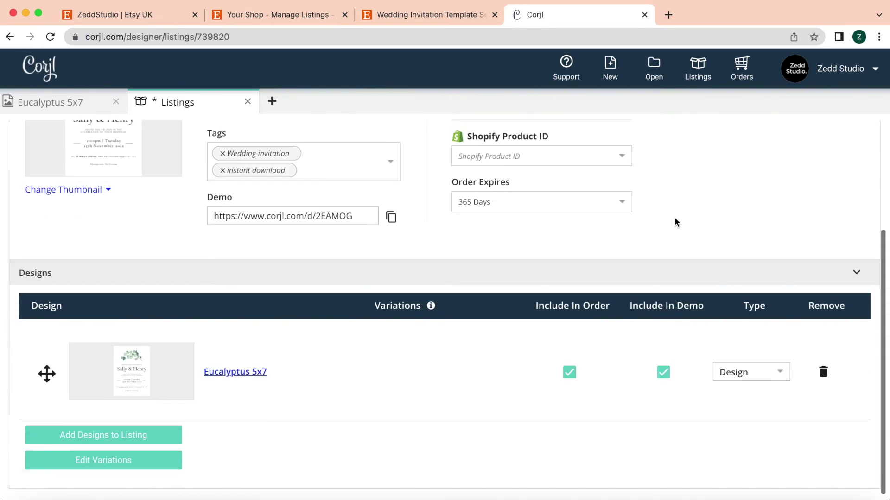
pyautogui.scroll(3, 674, 223)
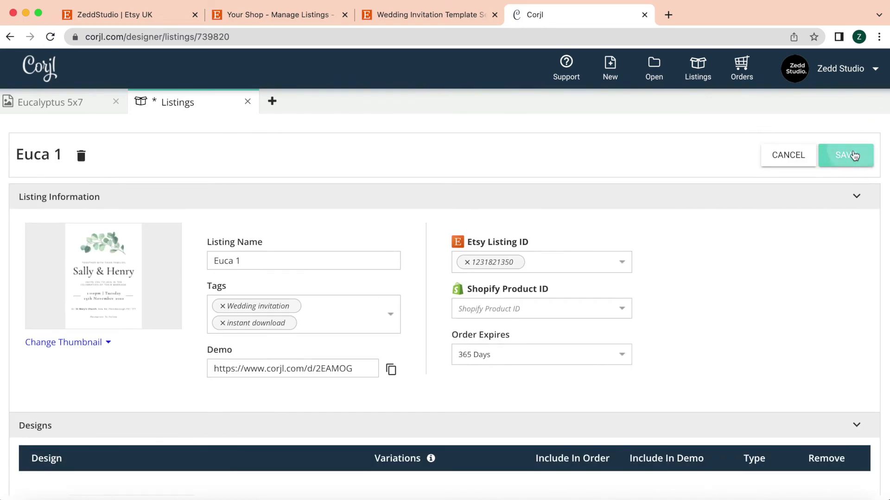
pyautogui.click(844, 156)
pyautogui.click(696, 73)
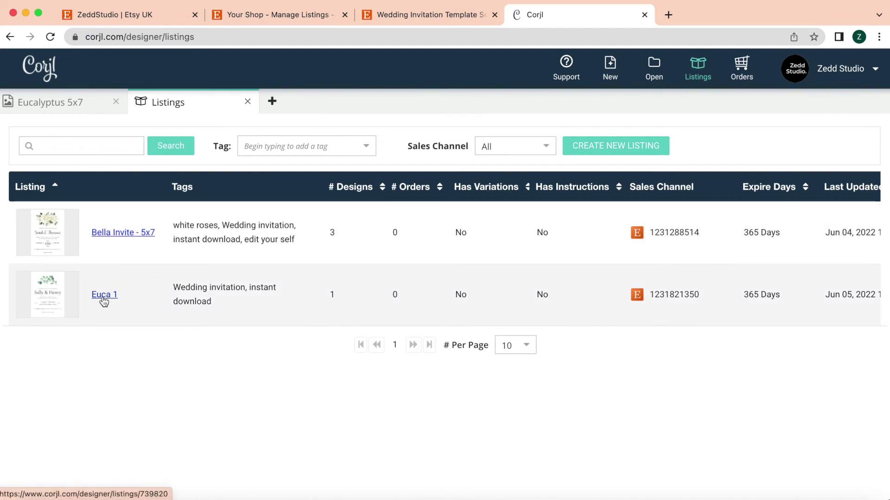
# Open Euca 1 and view its Designs section, which lists only Eucalyptus 5x7.
pyautogui.click(104, 296)
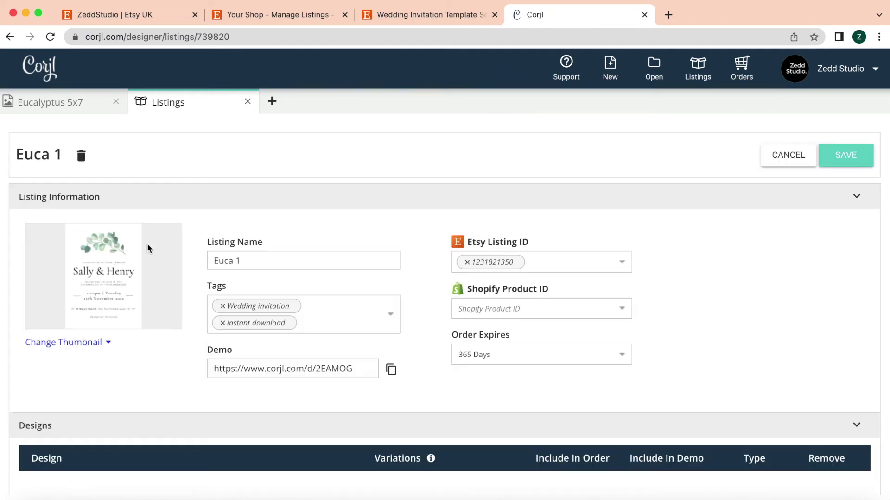
pyautogui.scroll(-3, 147, 249)
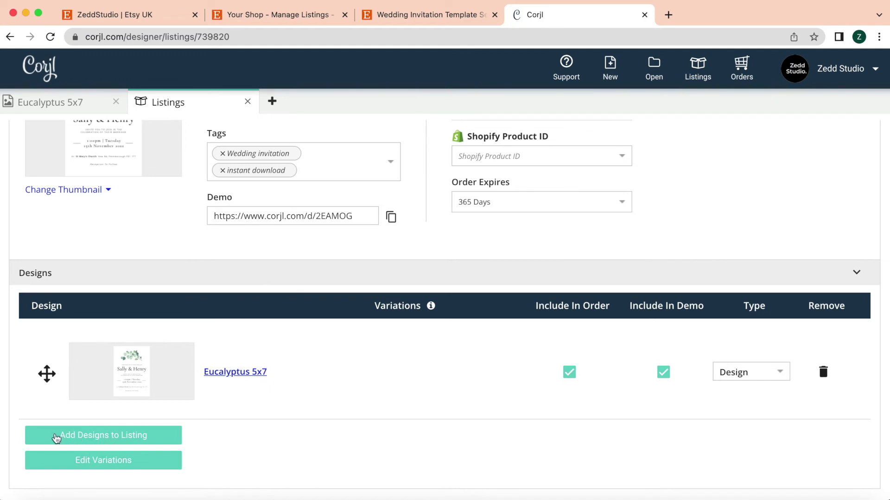
# Add the Eucalyptus A5 and Eucalyptus A6 designs to Euca 1 and save the listing.
pyautogui.click(56, 438)
pyautogui.scroll(-3, 323, 375)
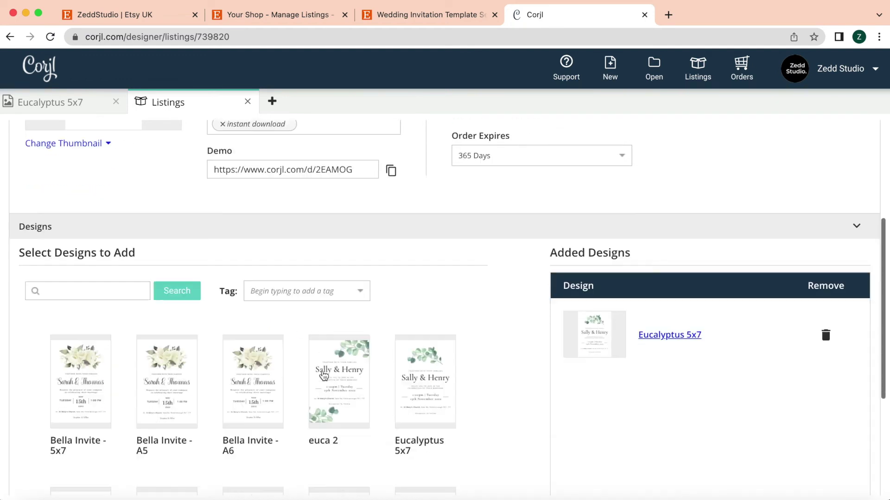
pyautogui.scroll(-1, 397, 318)
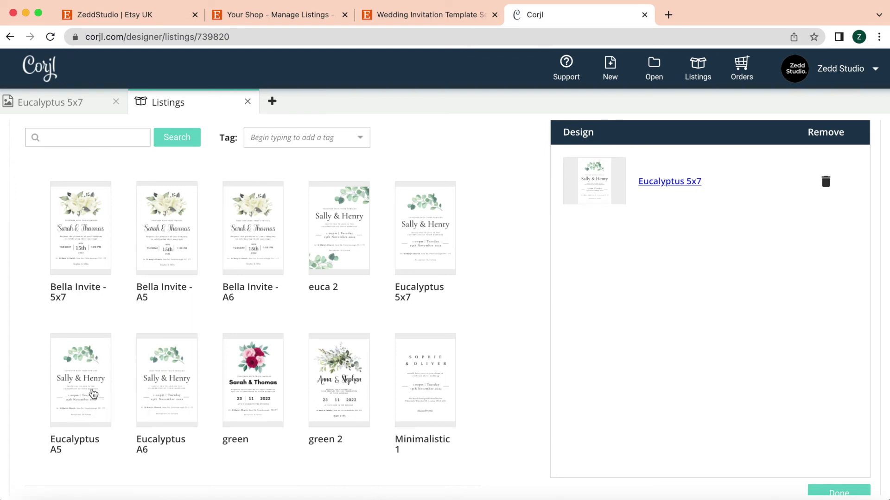
pyautogui.click(93, 394)
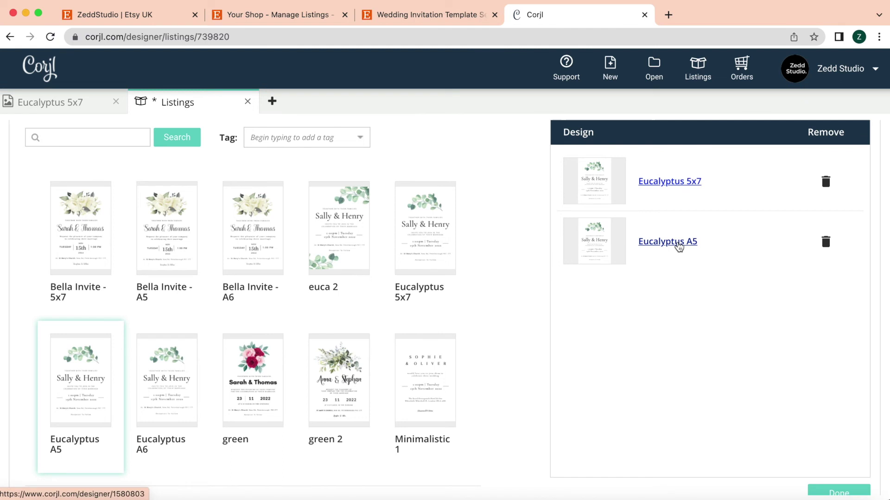
pyautogui.click(182, 363)
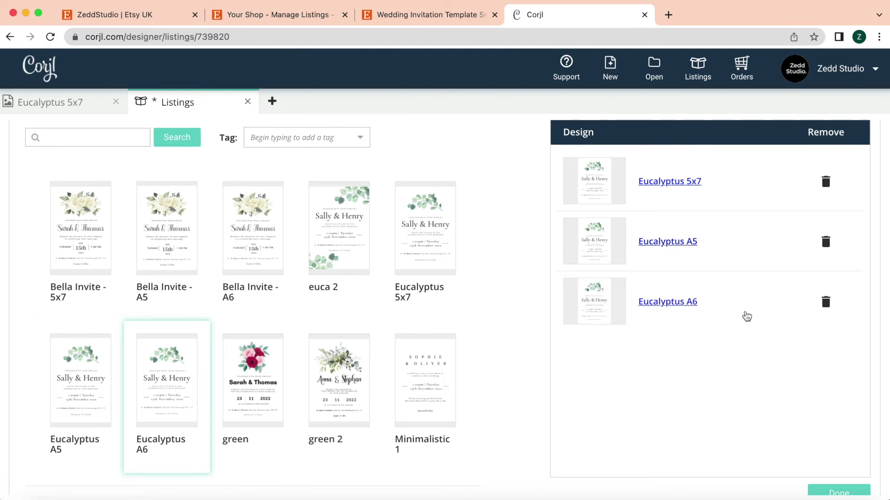
pyautogui.scroll(-2, 751, 334)
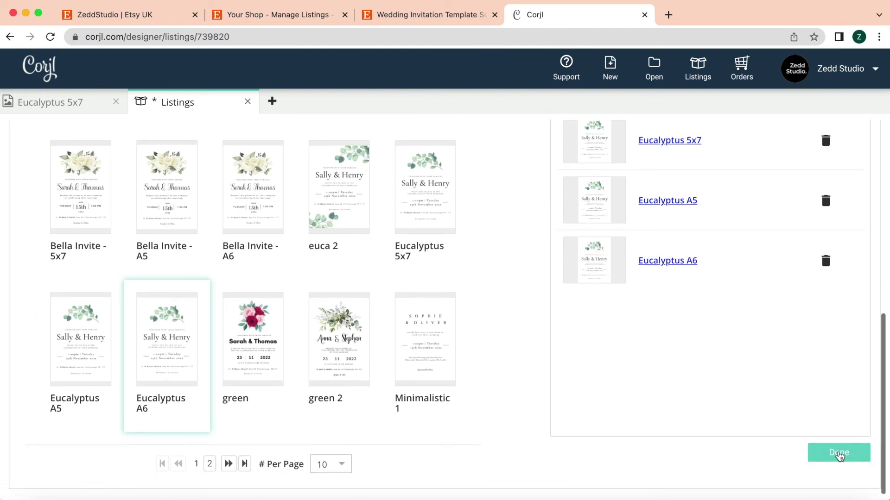
pyautogui.click(838, 453)
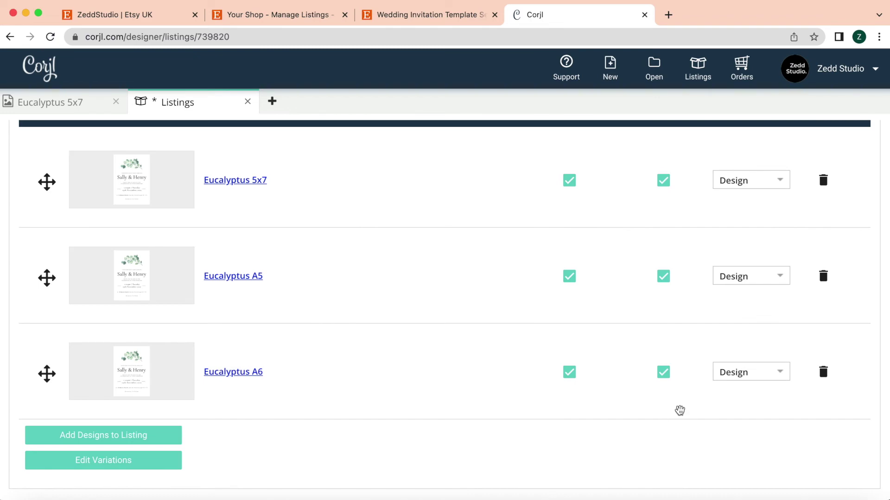
pyautogui.scroll(3, 679, 412)
pyautogui.scroll(4, 680, 412)
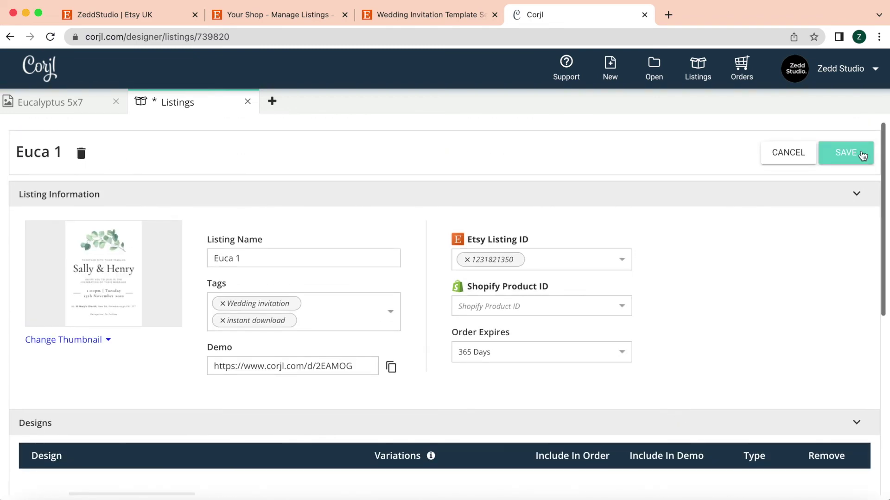
pyautogui.click(862, 156)
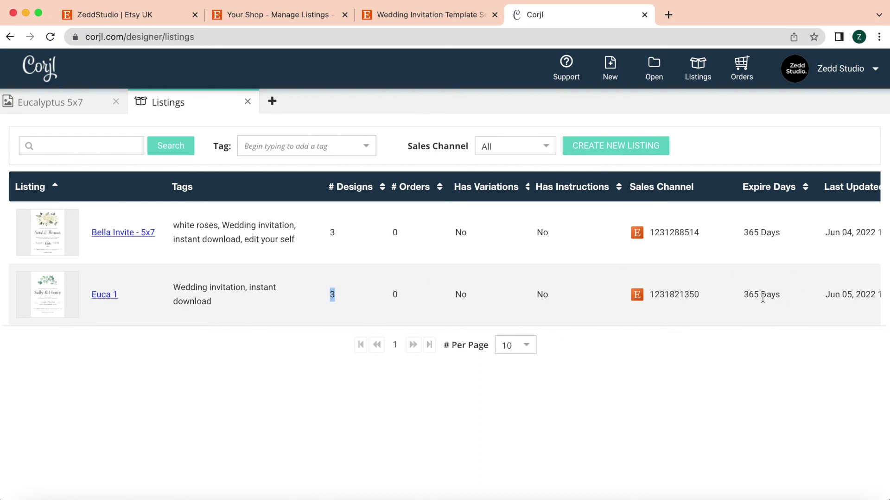
# Highlight Euca 1's 365 Days expiry in the Listings table, then clear the highlight.
pyautogui.moveTo(743, 295); pyautogui.dragTo(784, 297)
pyautogui.click(738, 319)
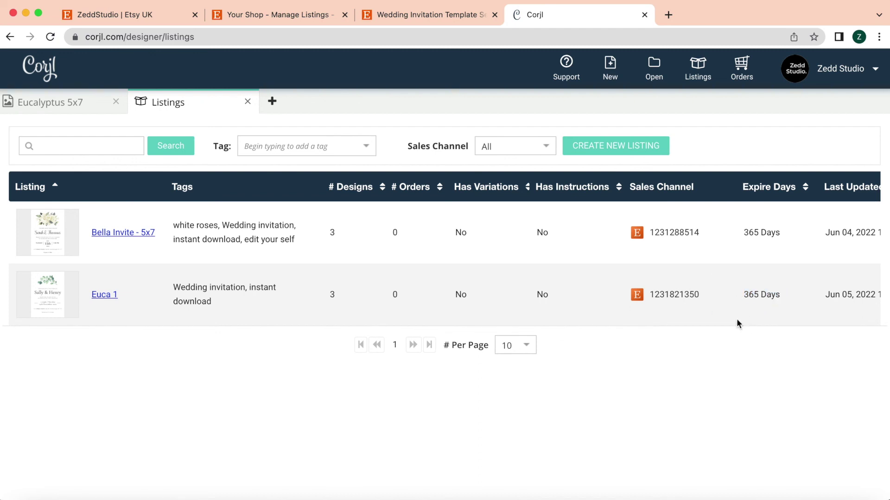